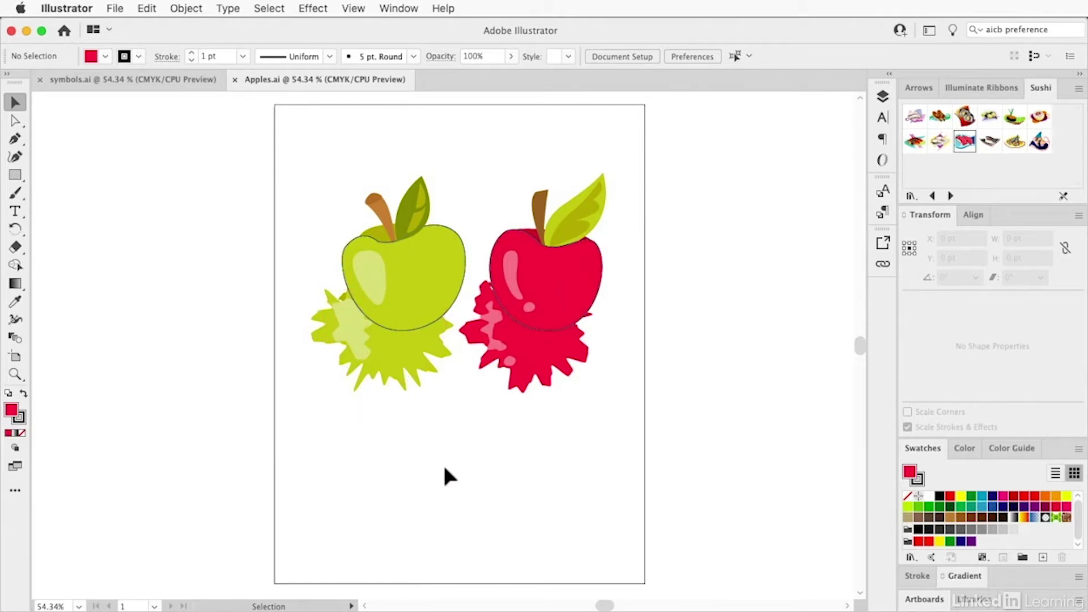
# Step: Marquee-select the whole two-apple artwork in Apples.ai and copy it to the clipboard
pyautogui.moveTo(302, 158); pyautogui.dragTo(627, 420)
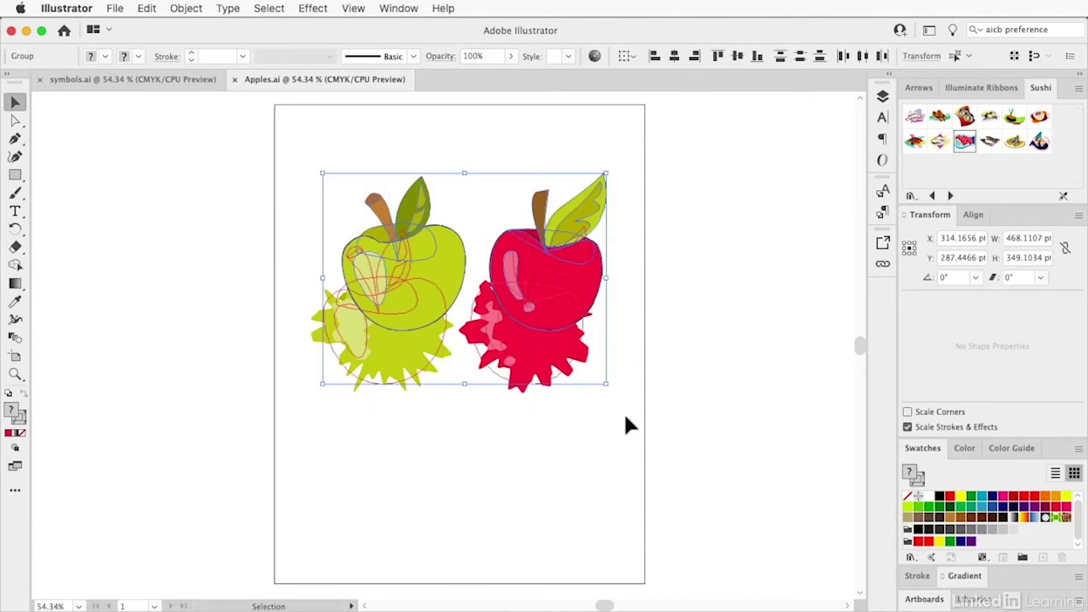
pyautogui.click(146, 8)
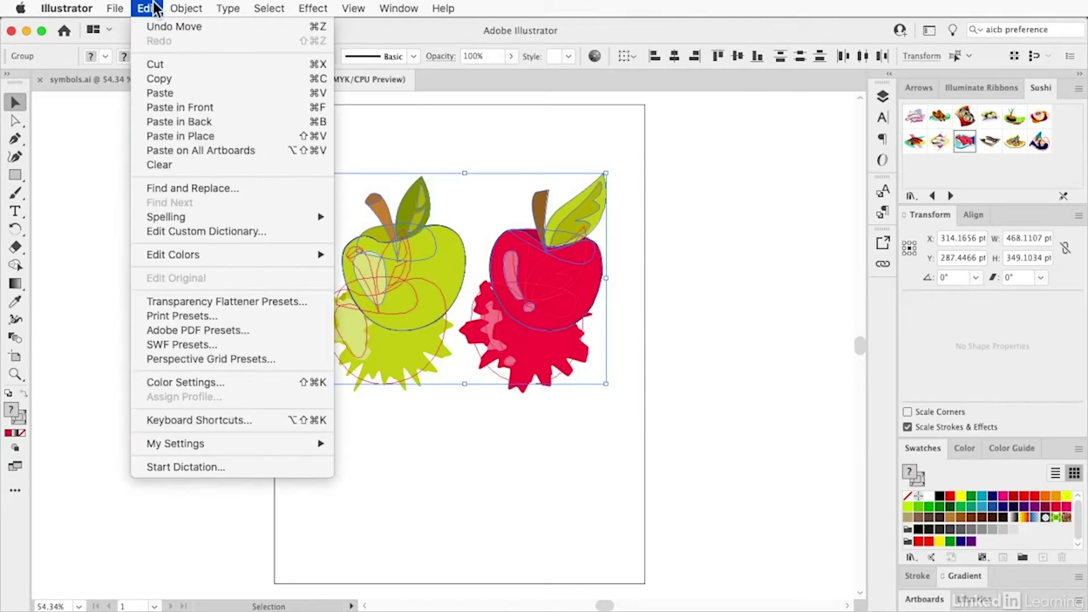
pyautogui.click(158, 80)
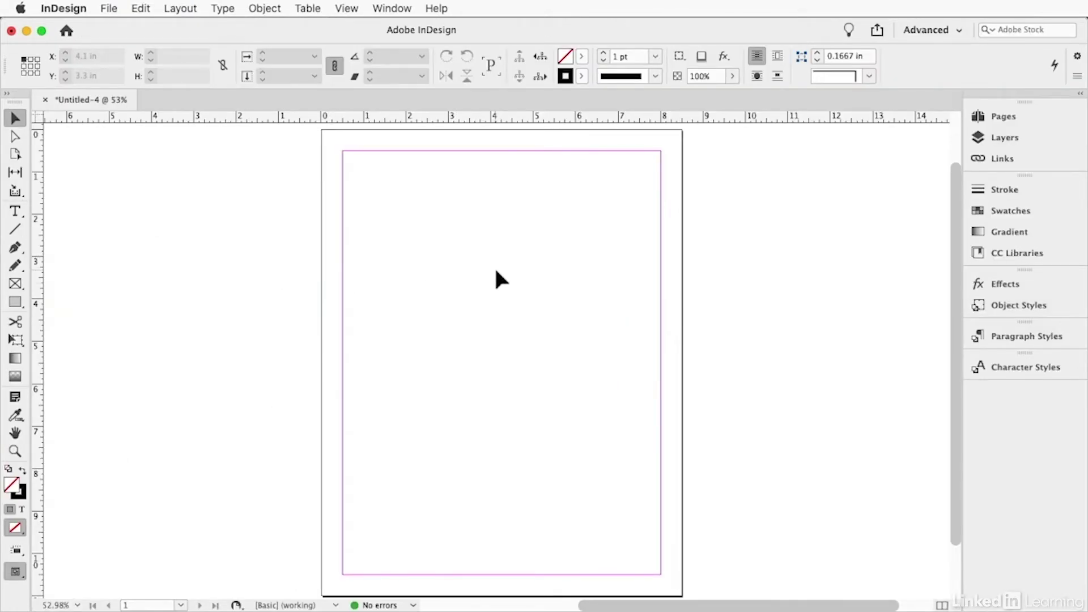
# Step: Paste the apple artwork into Untitled-4 and ungroup it
pyautogui.press('super+v')
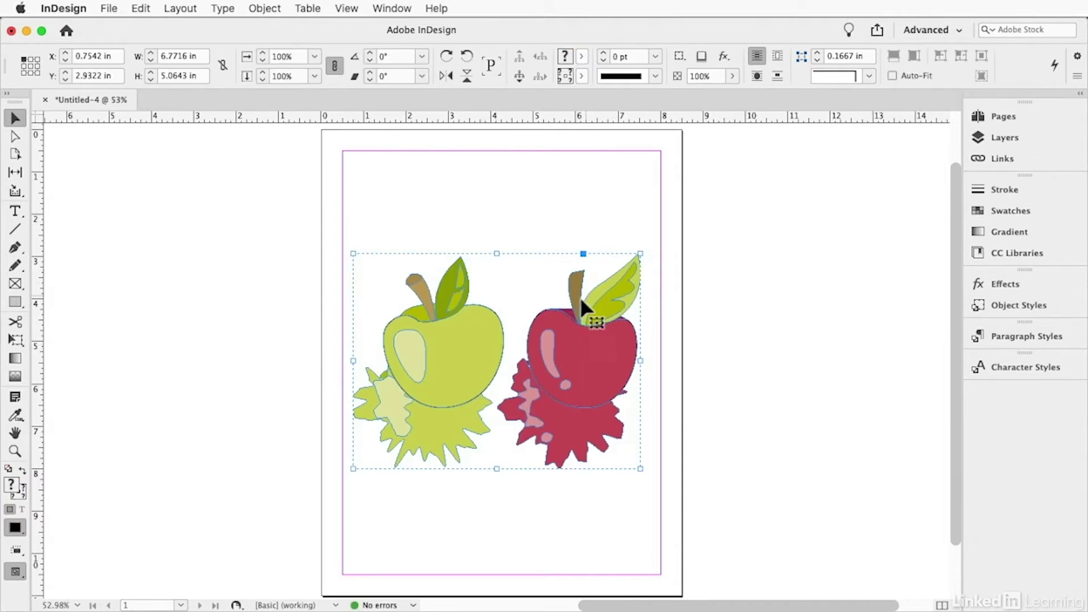
pyautogui.click(260, 8)
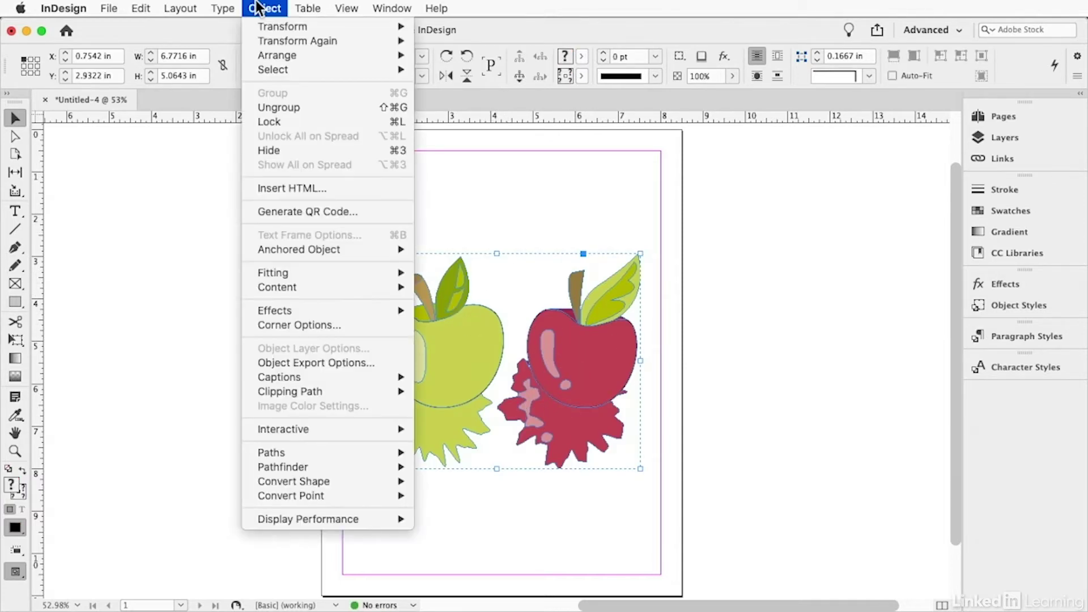
pyautogui.click(274, 106)
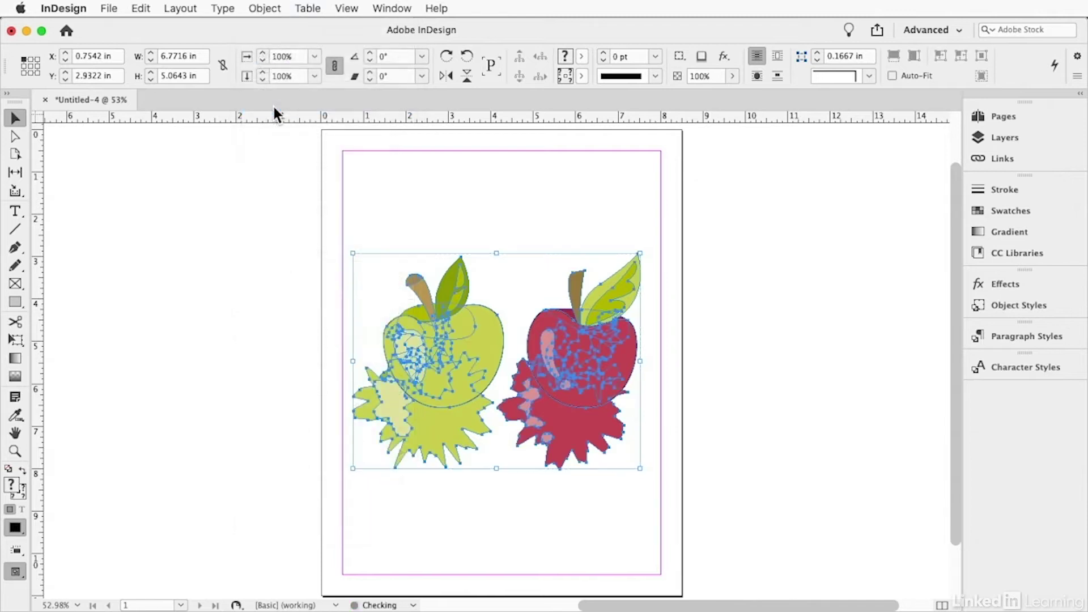
# Step: Select the green and red apple bodies as separate shapes, then open Preferences
pyautogui.click(381, 176)
pyautogui.click(498, 328)
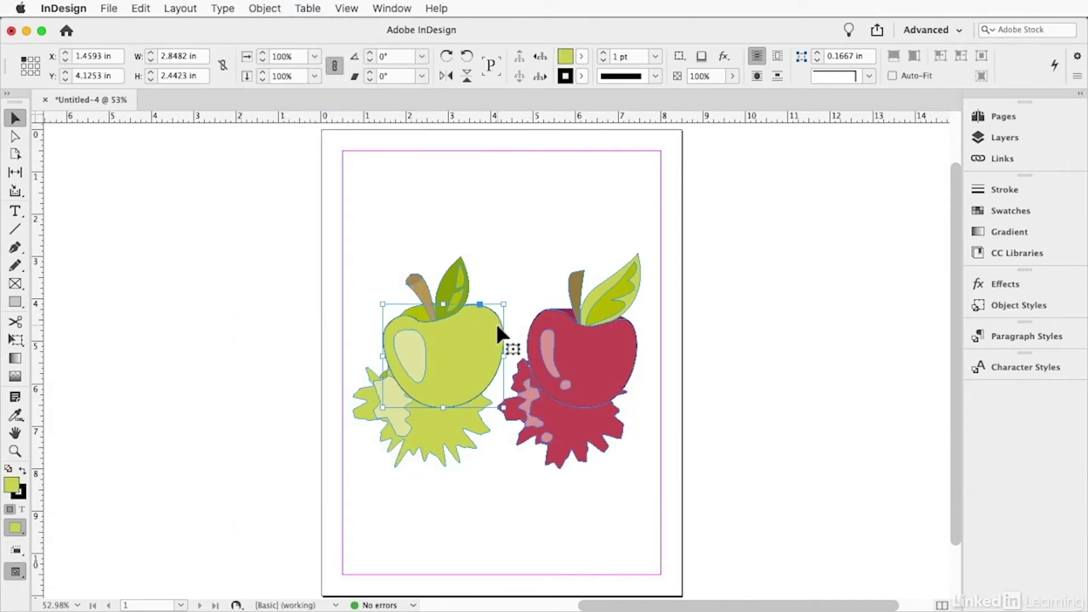
pyautogui.click(552, 322)
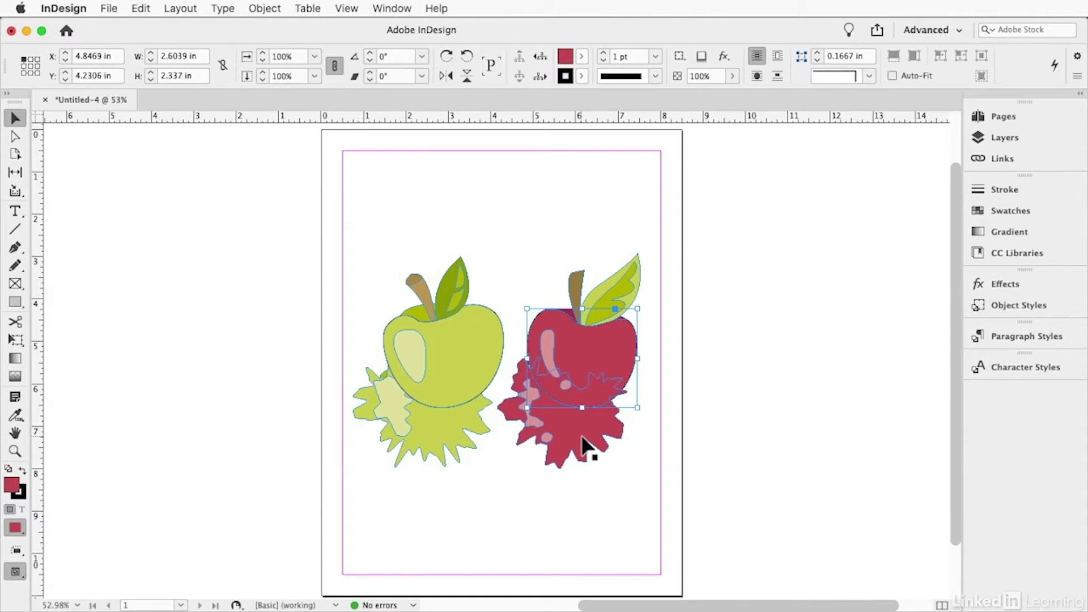
pyautogui.press('super+k')
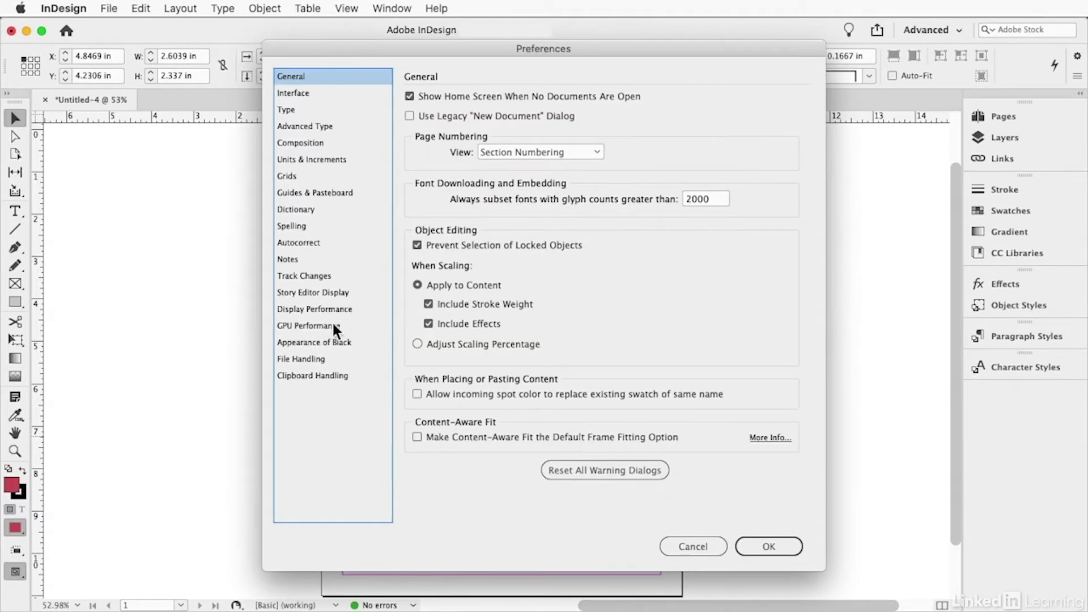
pyautogui.click(333, 375)
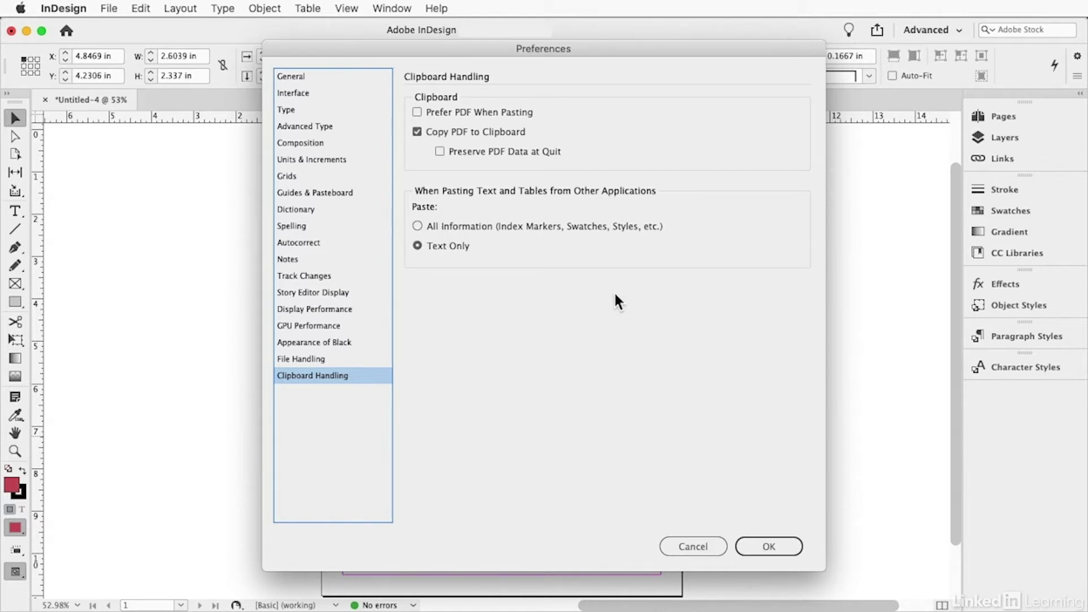
pyautogui.click(773, 546)
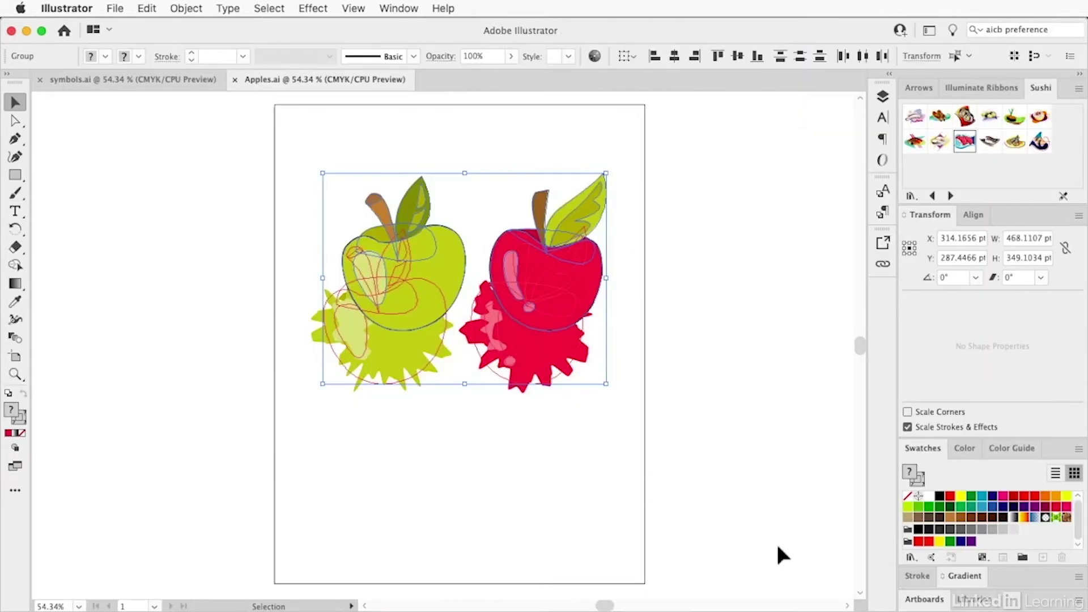
pyautogui.press('super+k')
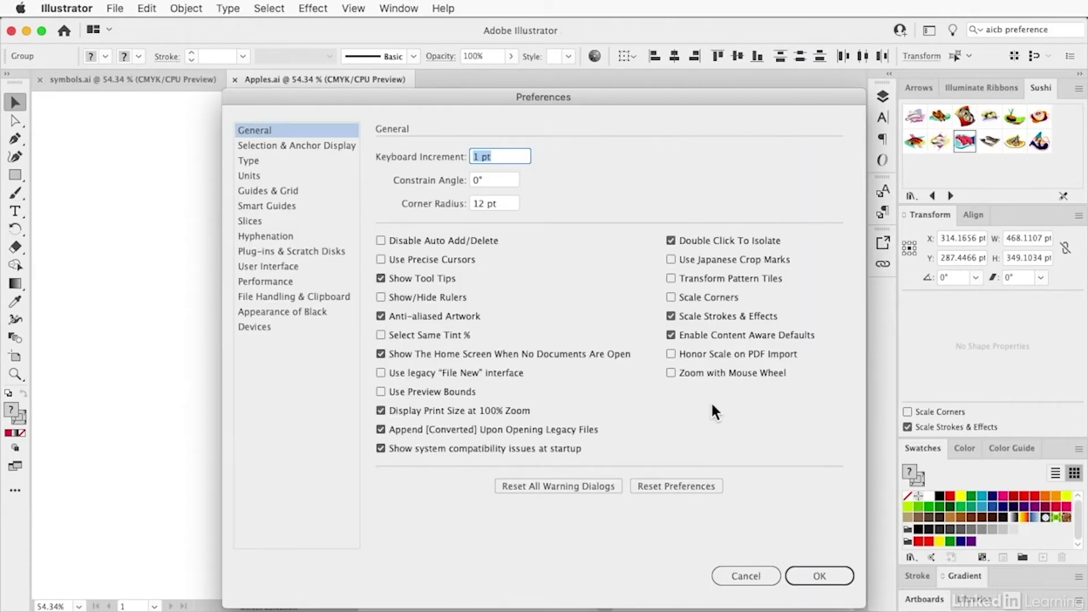
pyautogui.click(310, 298)
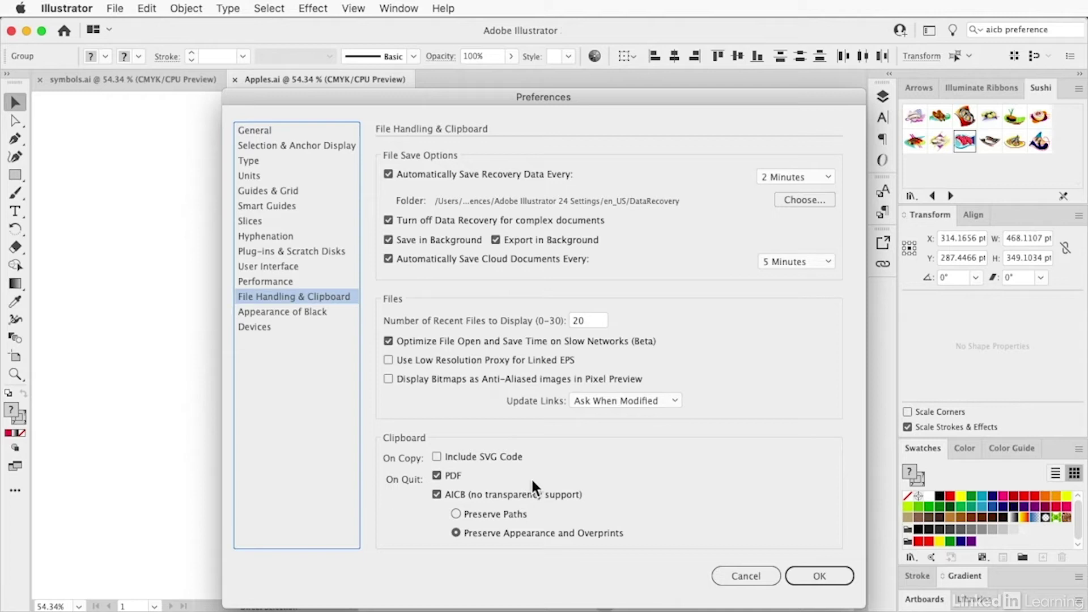
pyautogui.click(437, 494)
pyautogui.click(456, 533)
pyautogui.click(505, 514)
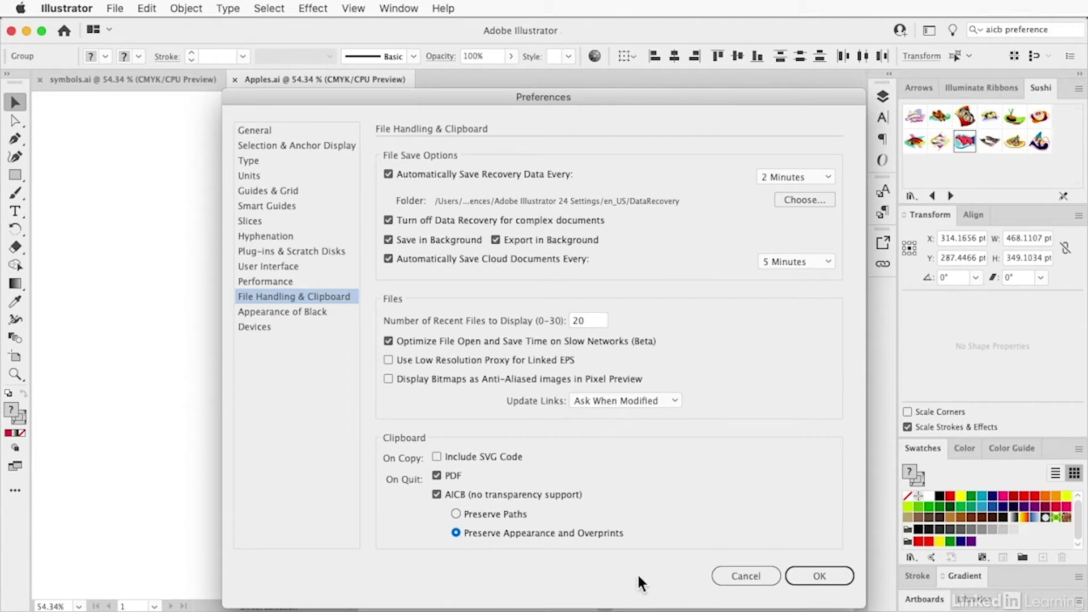
pyautogui.click(743, 575)
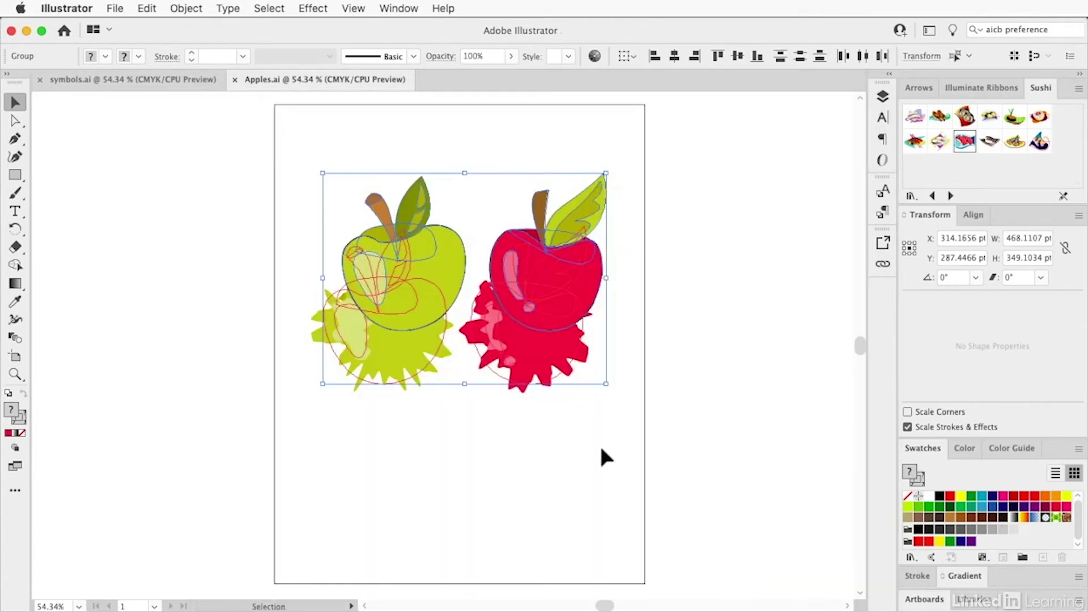
pyautogui.click(568, 478)
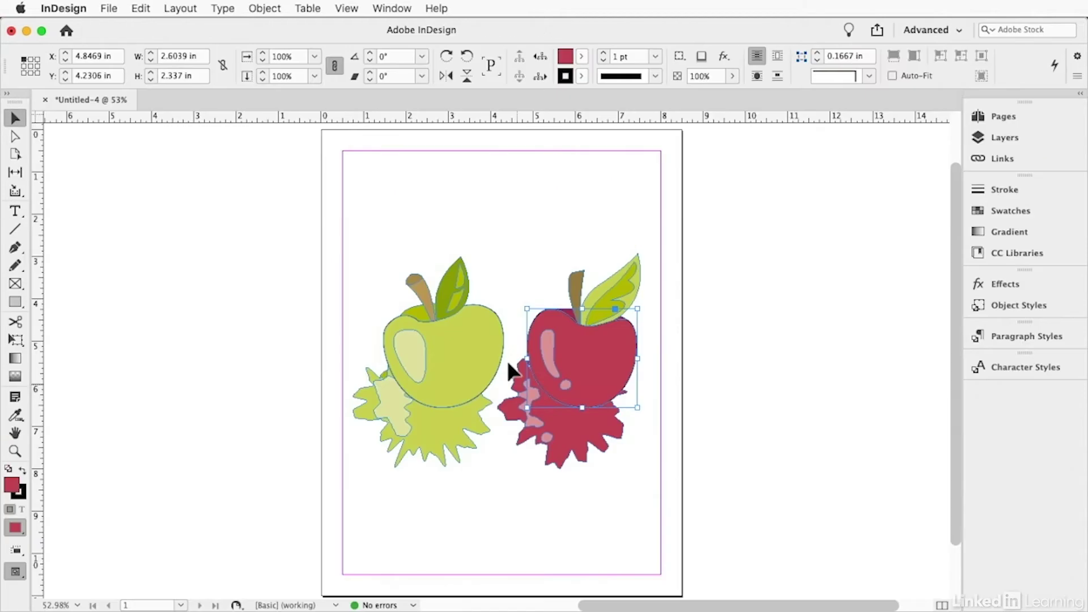
pyautogui.click(490, 348)
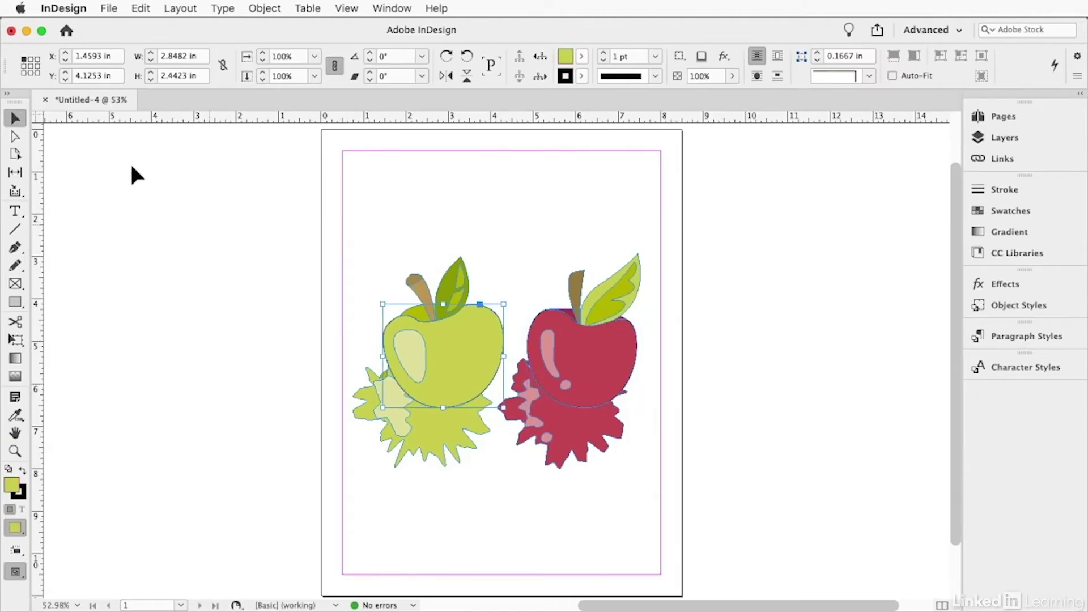
pyautogui.click(13, 136)
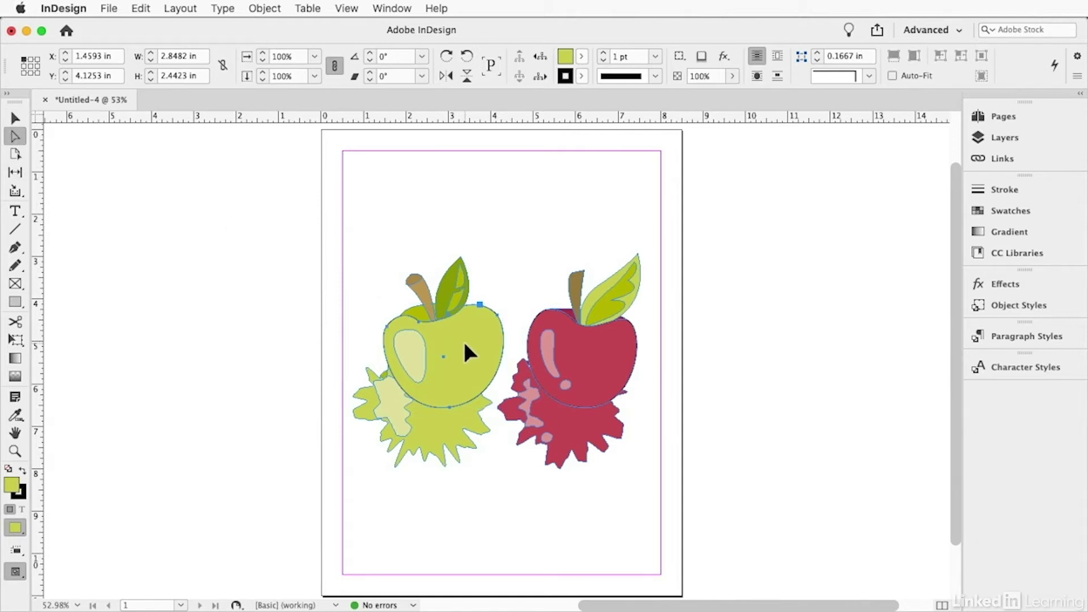
pyautogui.scroll(5, 463, 339)
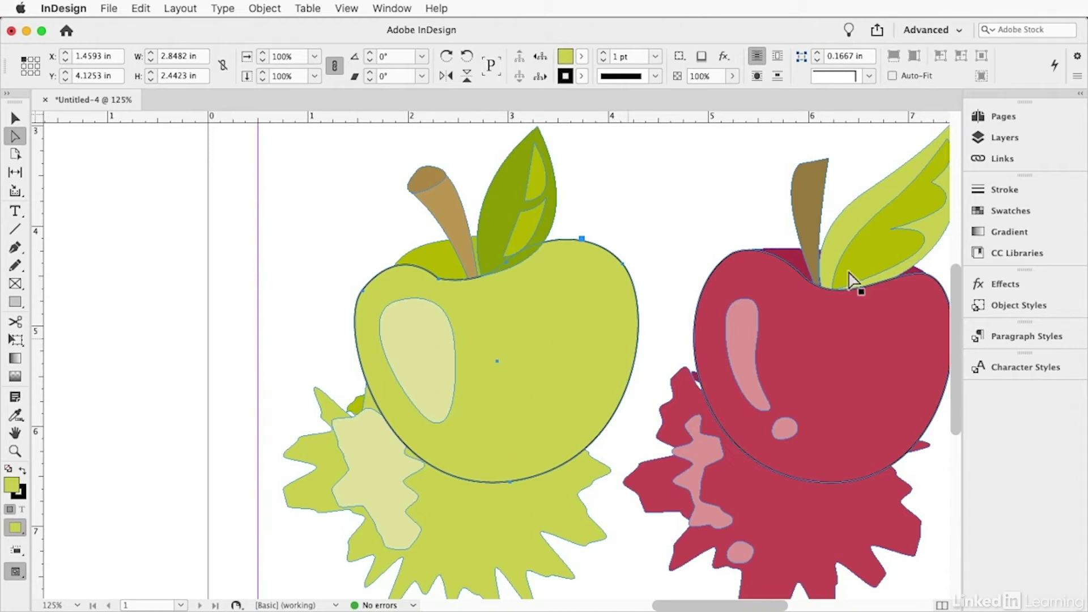
pyautogui.click(1010, 211)
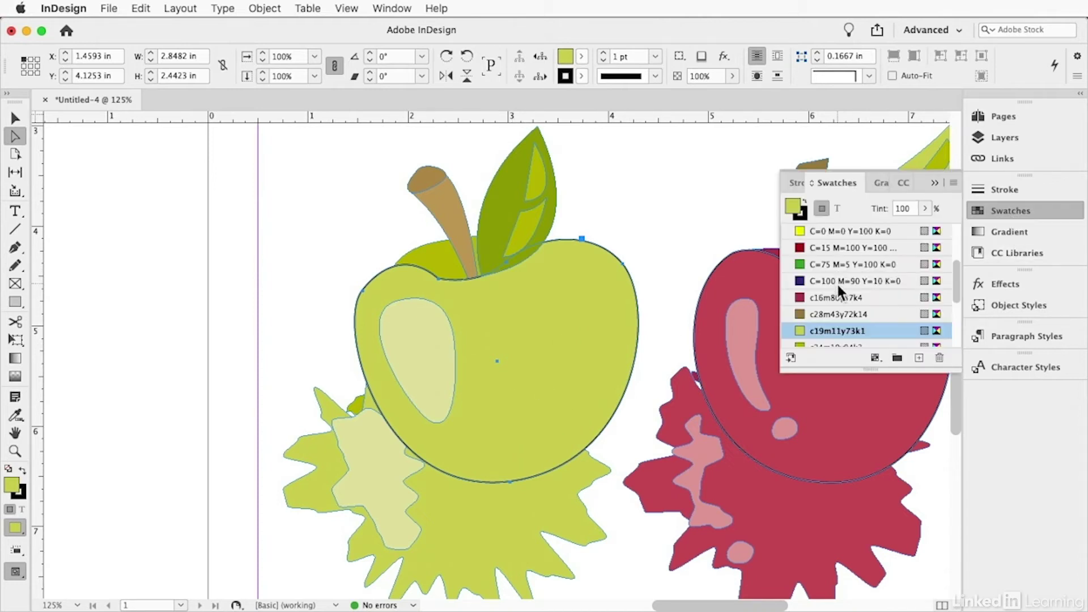
pyautogui.click(839, 249)
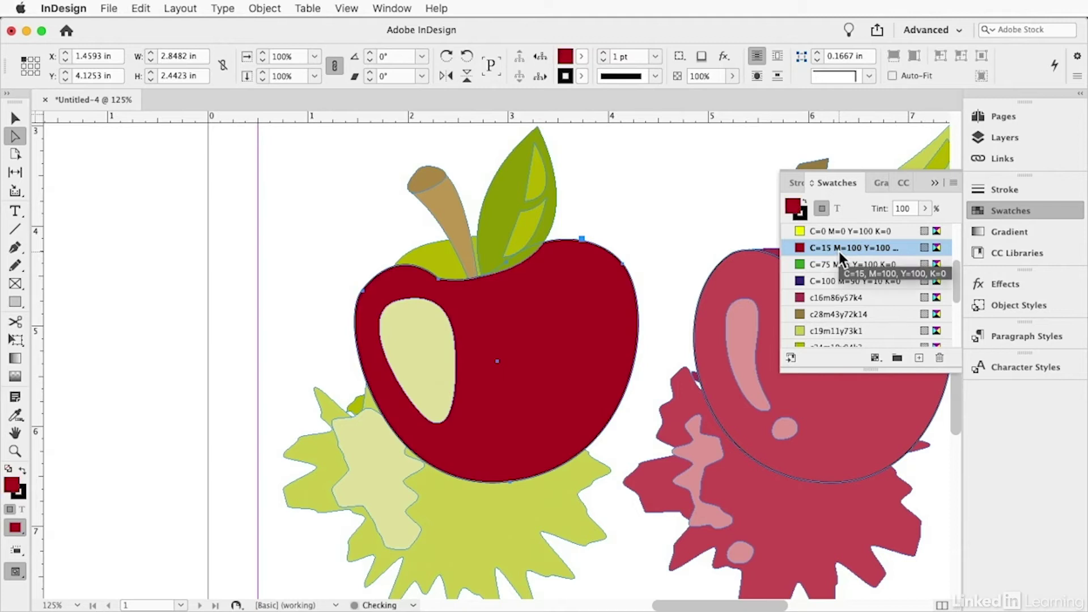
pyautogui.click(838, 330)
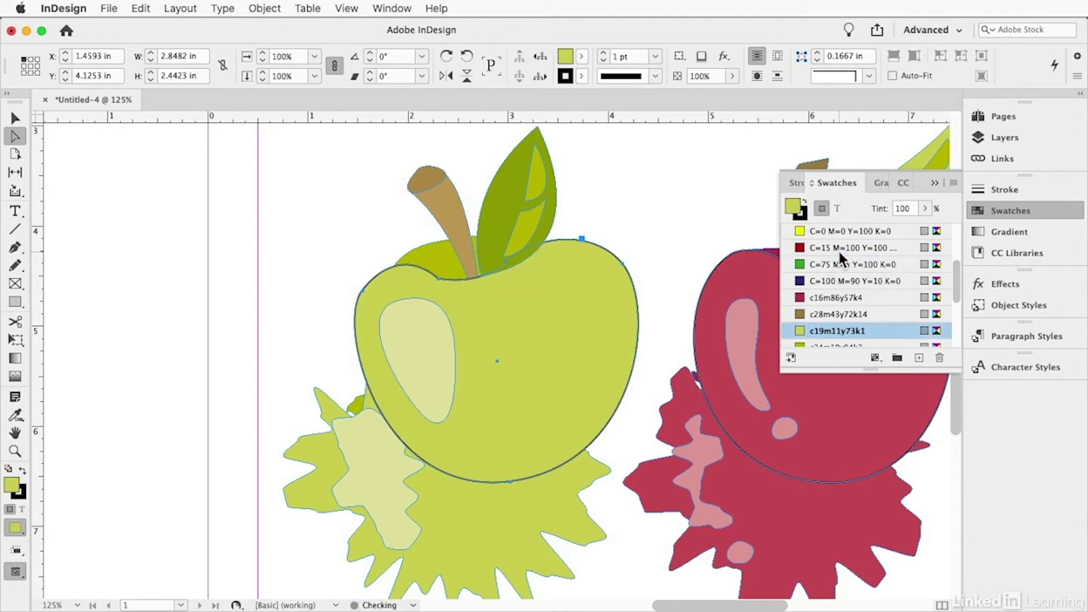
pyautogui.click(934, 184)
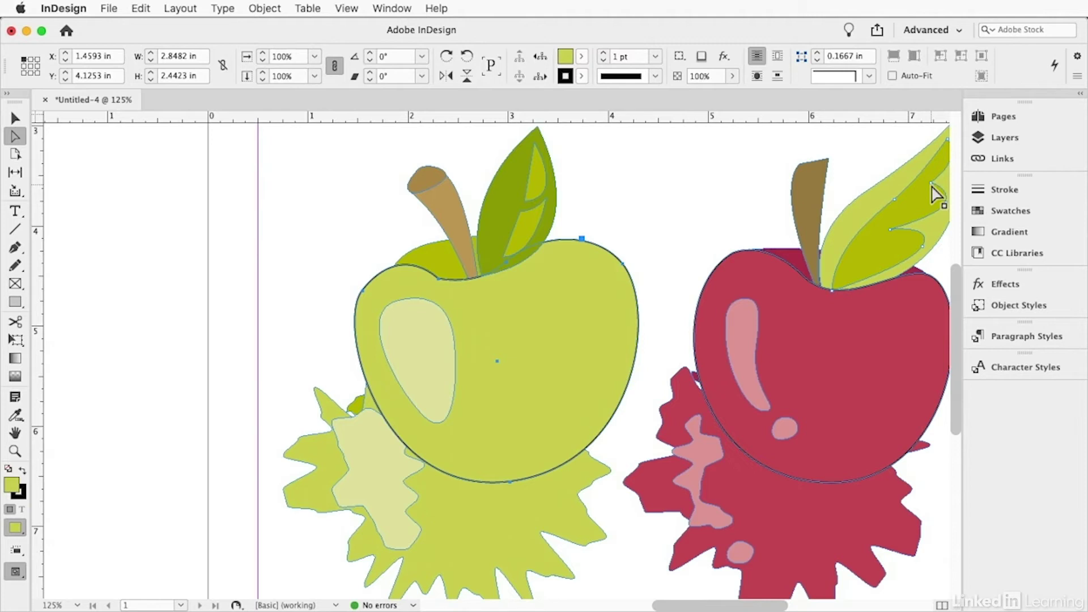
pyautogui.press('super+0')
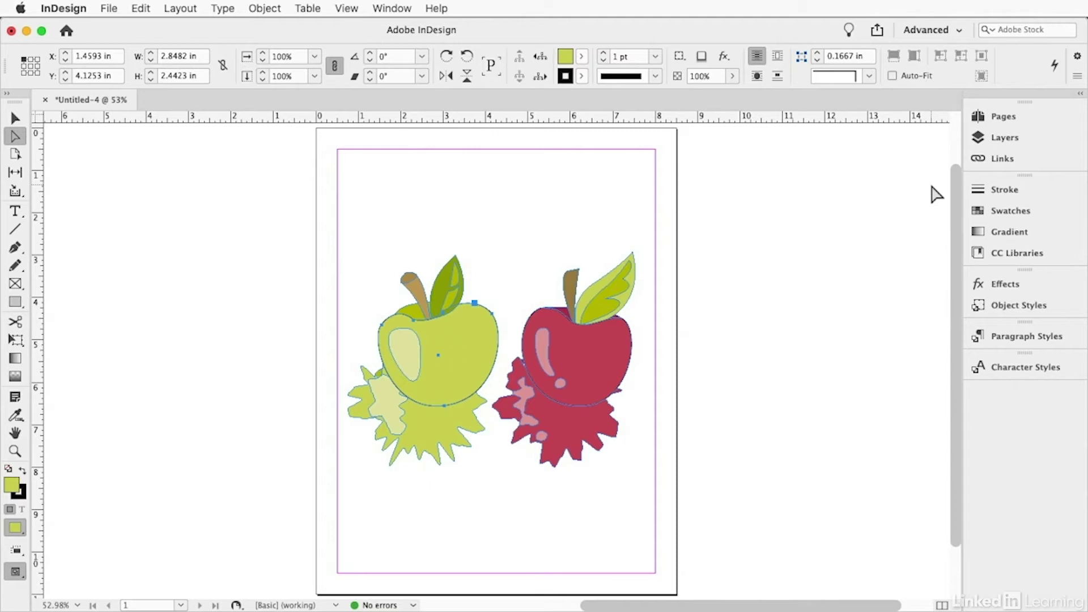
pyautogui.click(109, 8)
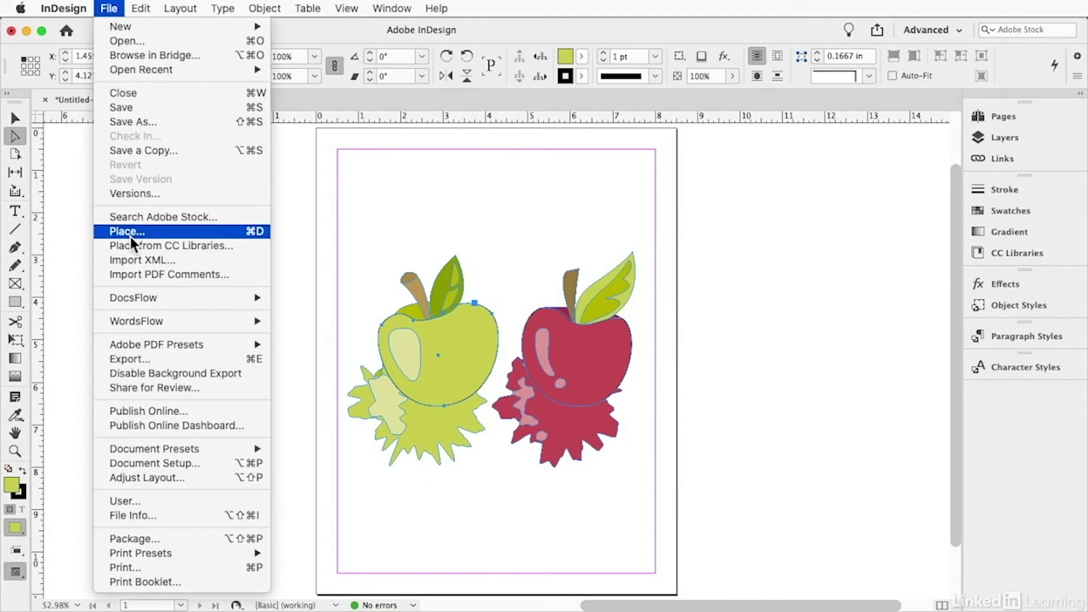
pyautogui.click(804, 152)
pyautogui.click(931, 27)
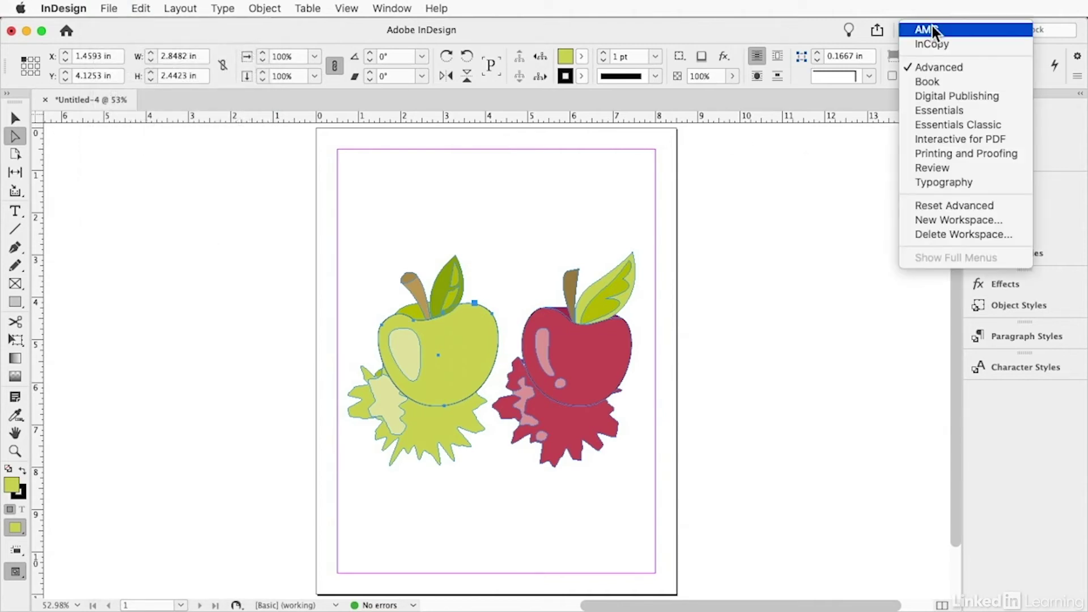
pyautogui.press('Escape')
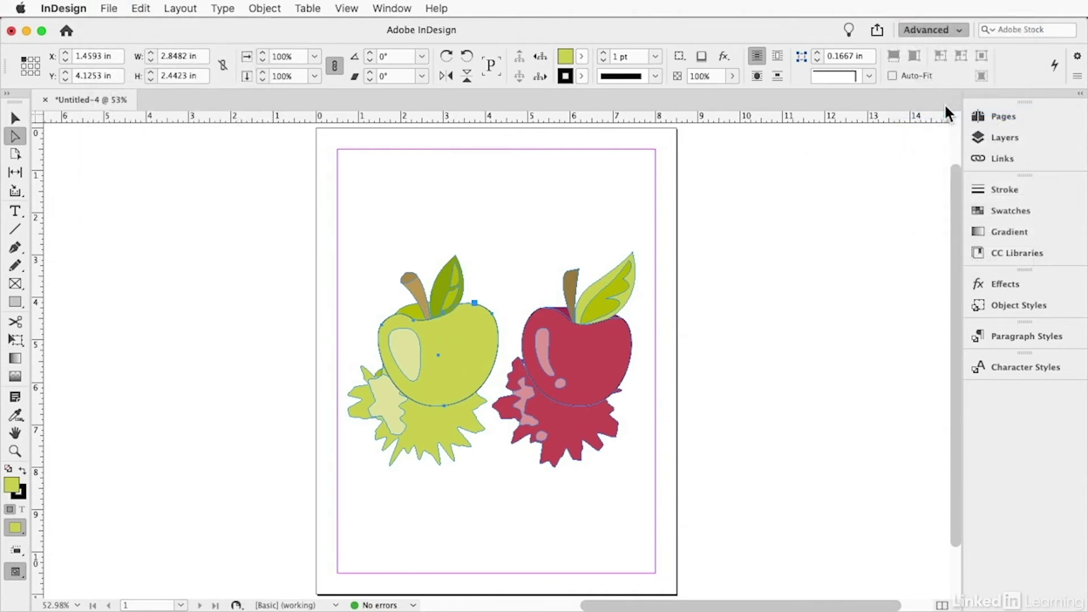
pyautogui.click(789, 403)
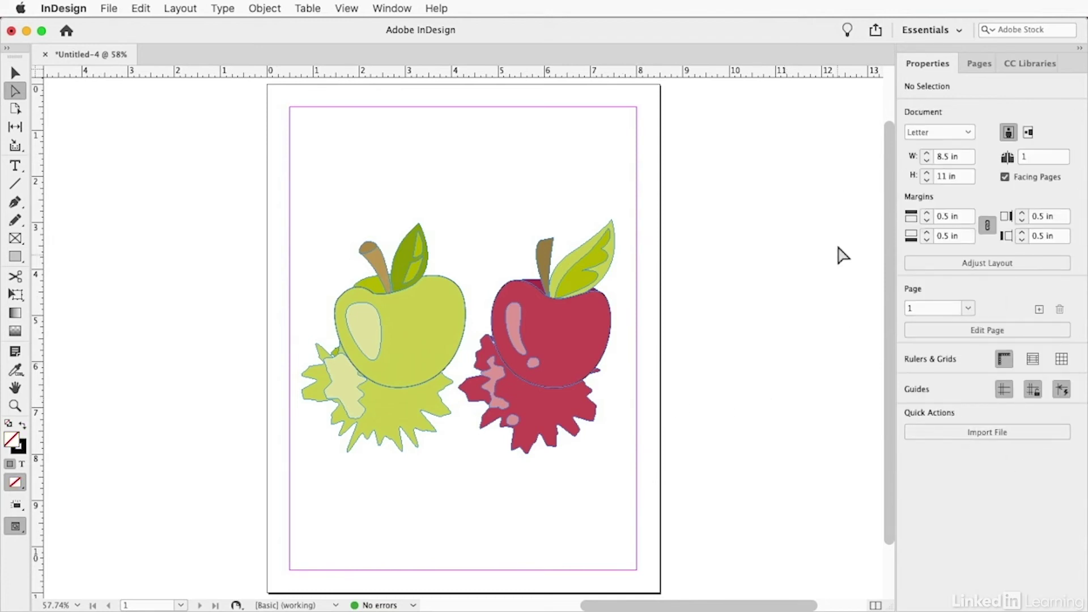
pyautogui.click(931, 33)
pyautogui.click(936, 66)
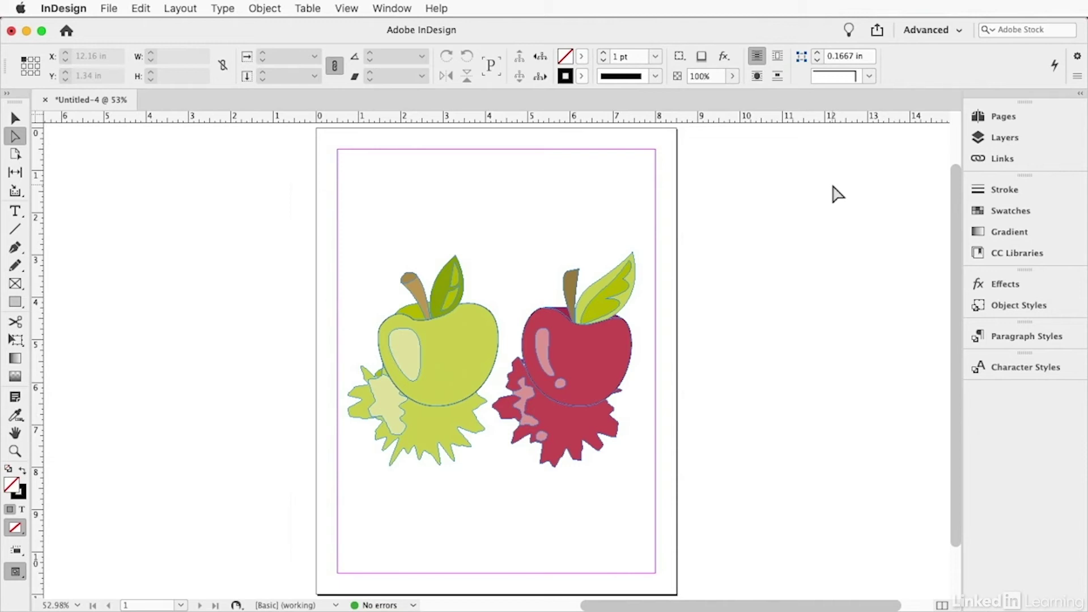
# Step: Marquee-select both apples and delete them
pyautogui.click(457, 390)
pyautogui.click(592, 364)
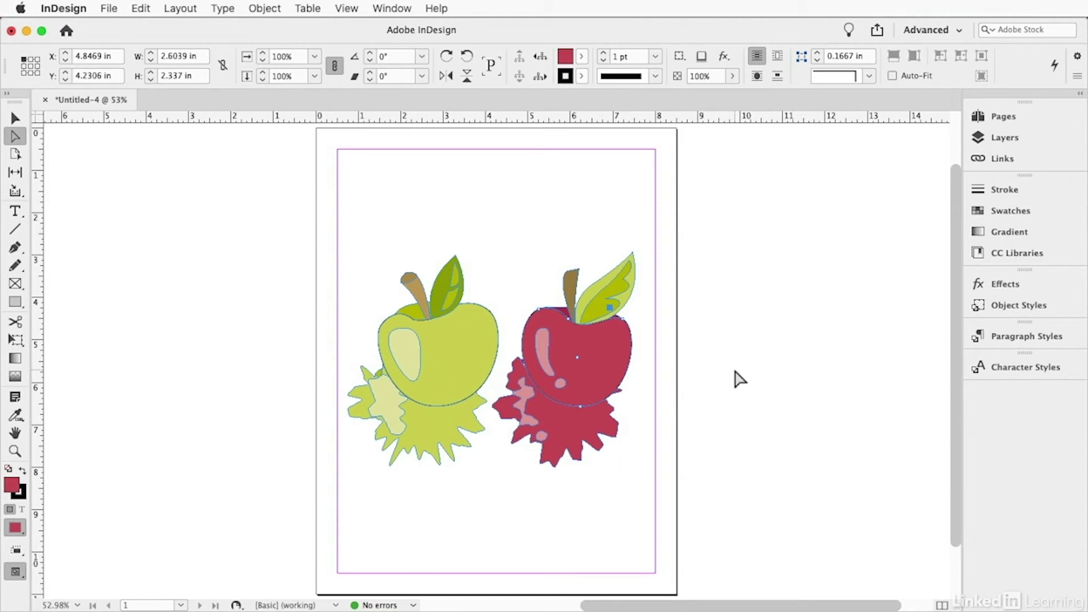
pyautogui.click(363, 238)
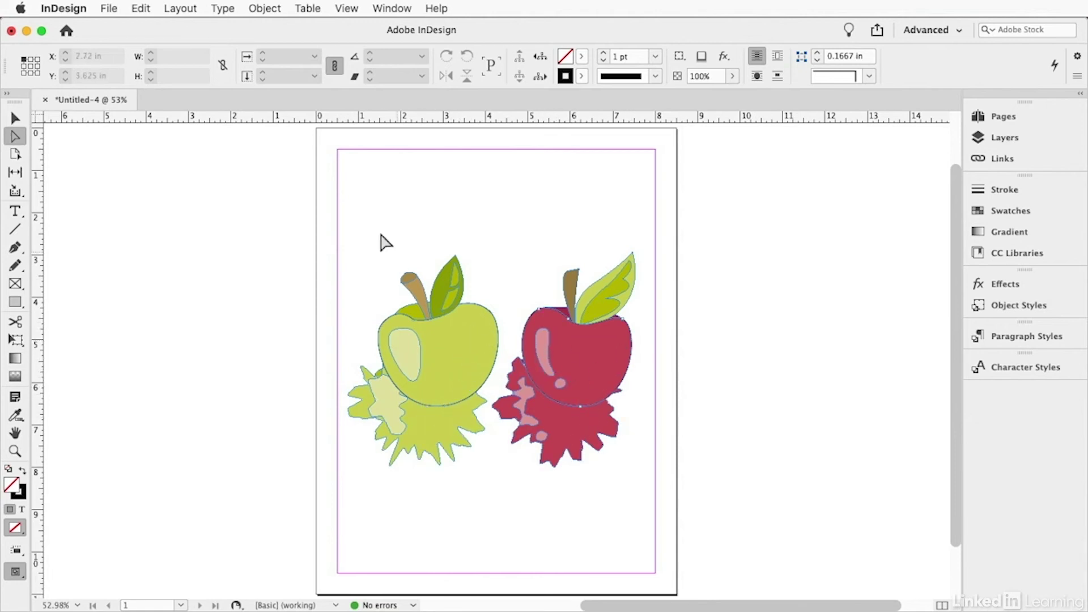
pyautogui.moveTo(366, 232); pyautogui.dragTo(644, 518)
pyautogui.press('Delete')
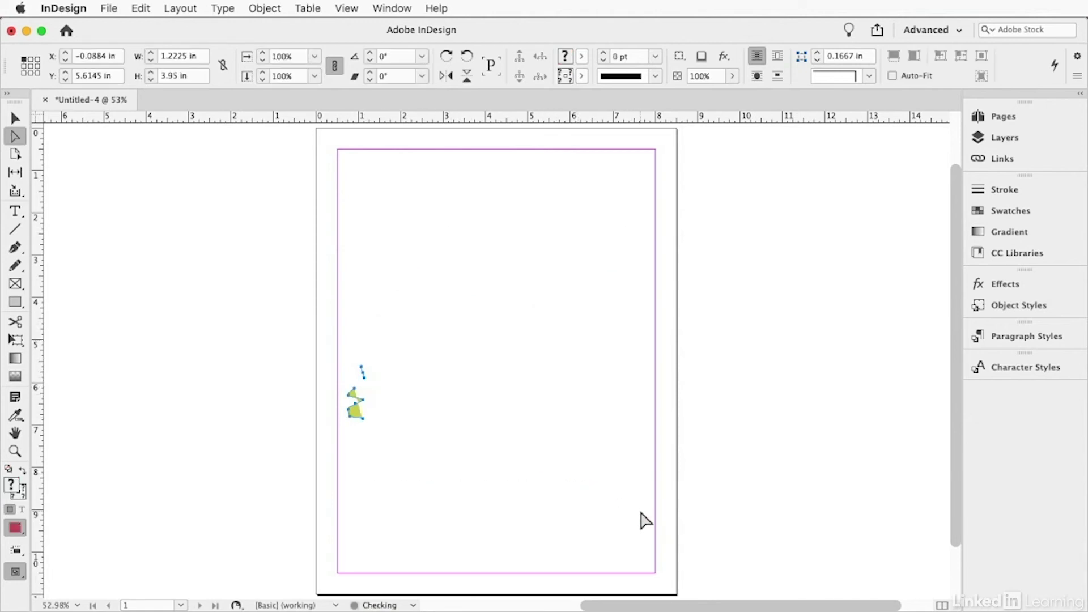
# Step: Delete the small leftover pieces so the page is blank
pyautogui.moveTo(464, 491); pyautogui.dragTo(349, 341)
pyautogui.press('Delete')
pyautogui.click(118, 8)
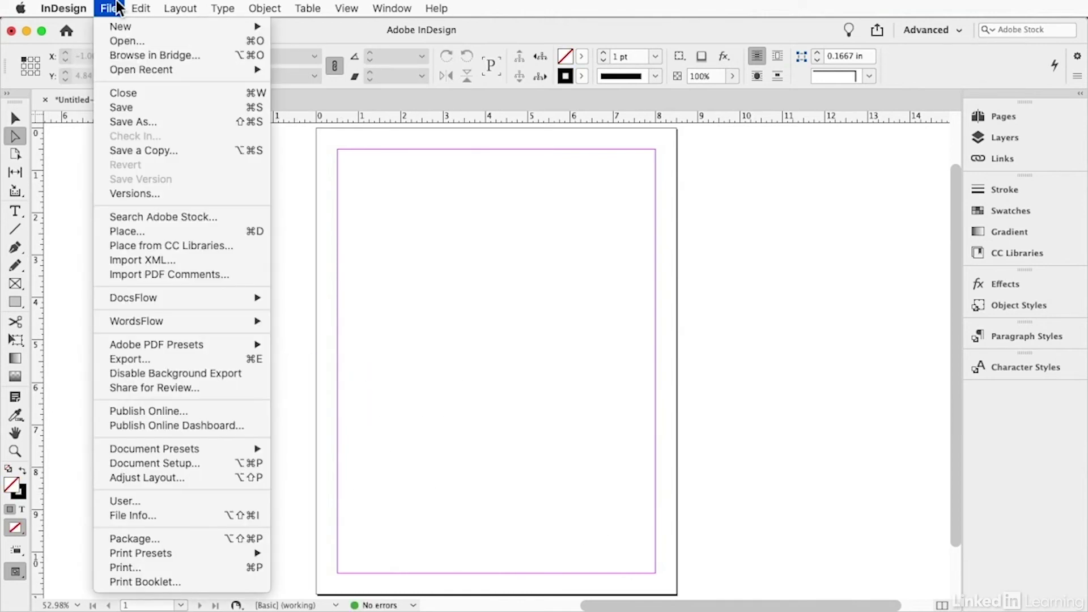
# Step: Place Apples.ai with its wiggly layer hidden, in the upper middle of the page
pyautogui.click(171, 232)
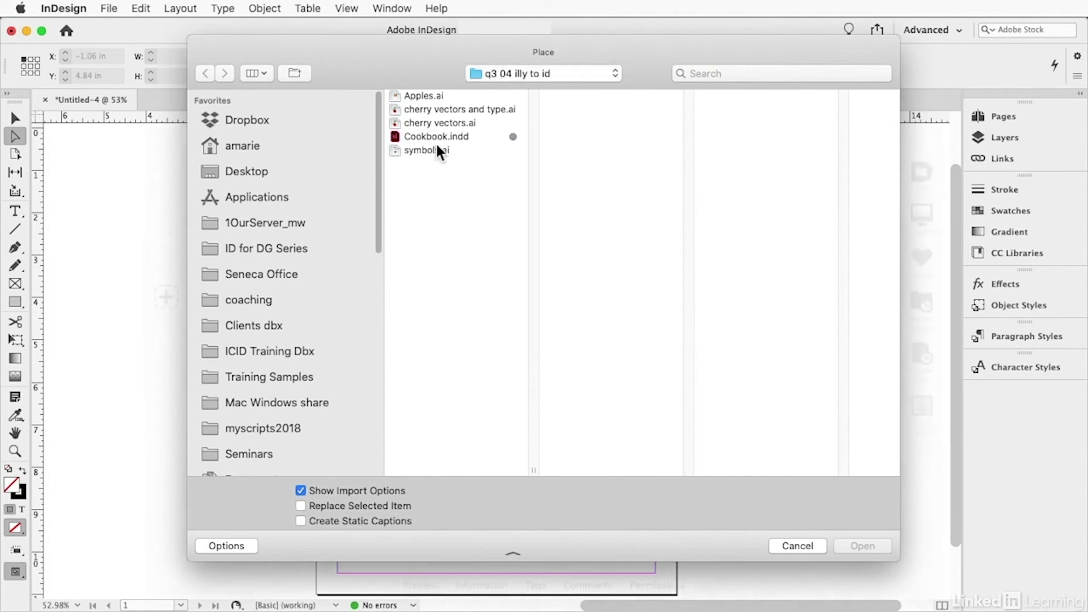
pyautogui.click(478, 95)
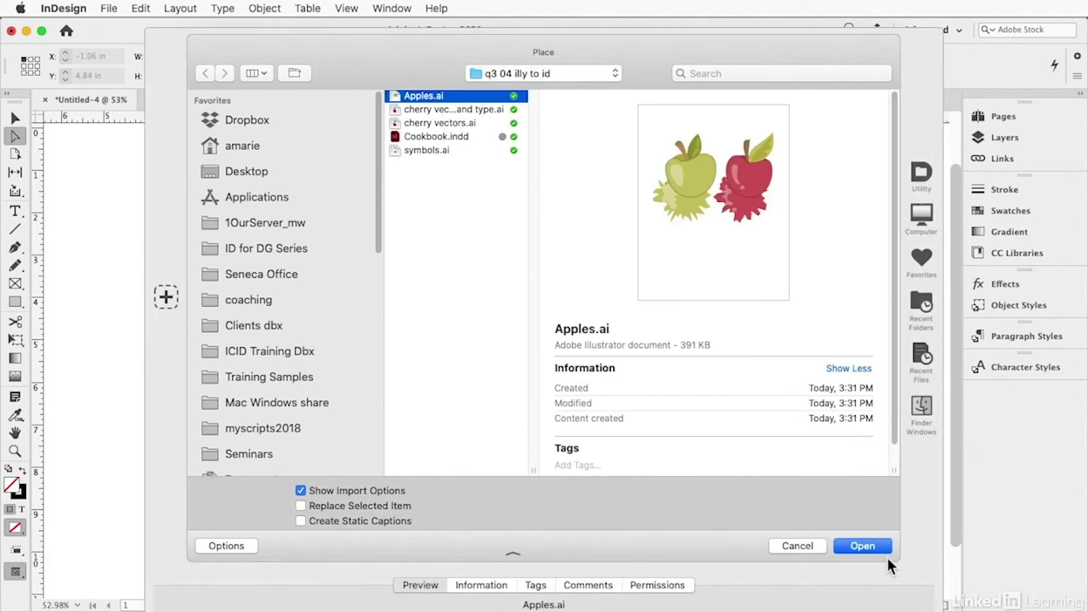
pyautogui.click(876, 544)
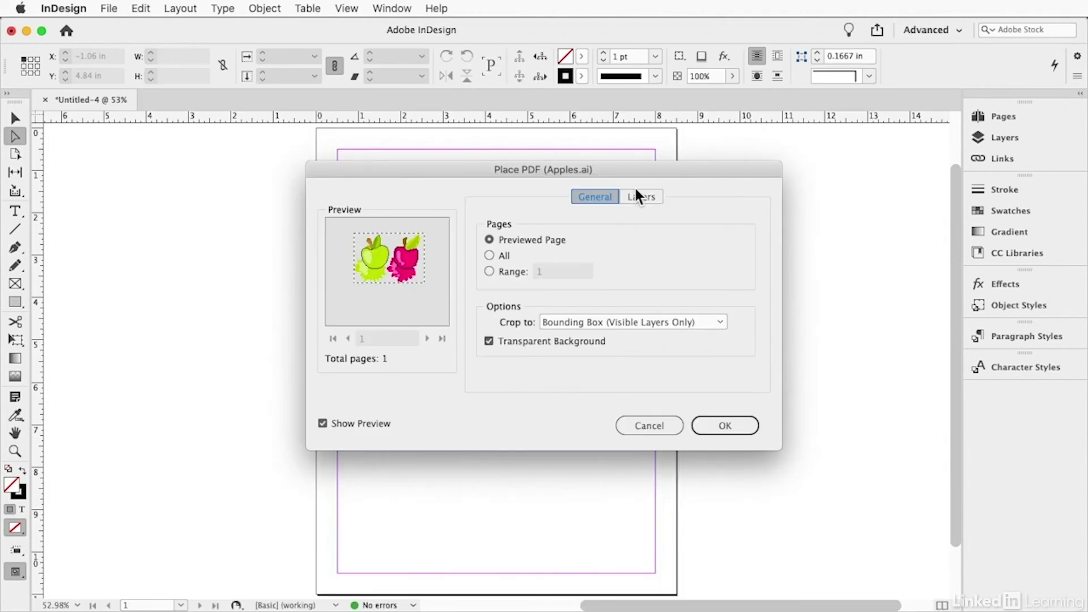
pyautogui.click(649, 203)
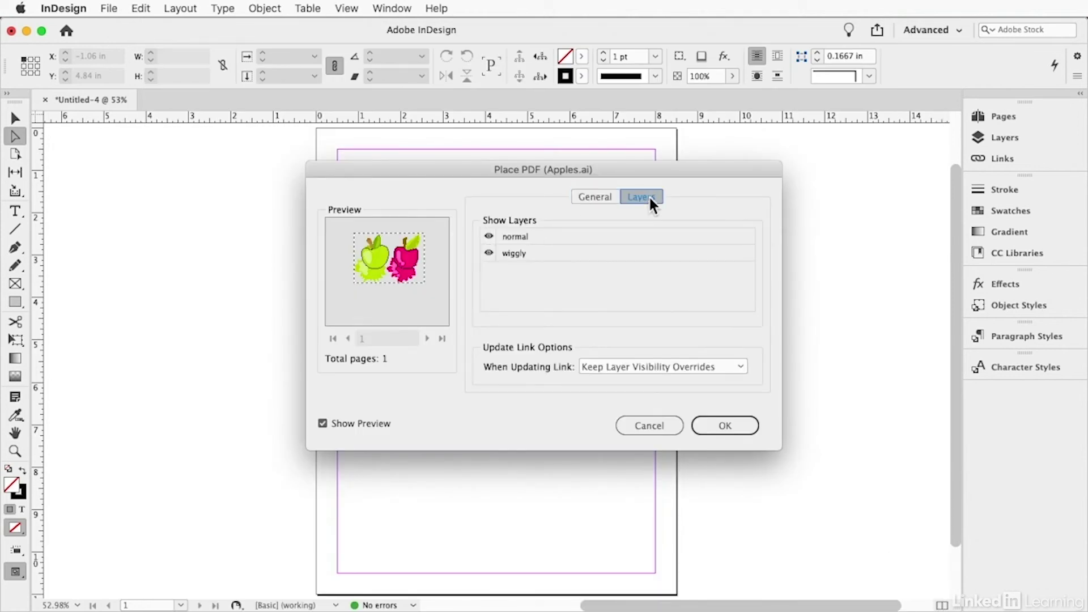
pyautogui.click(489, 253)
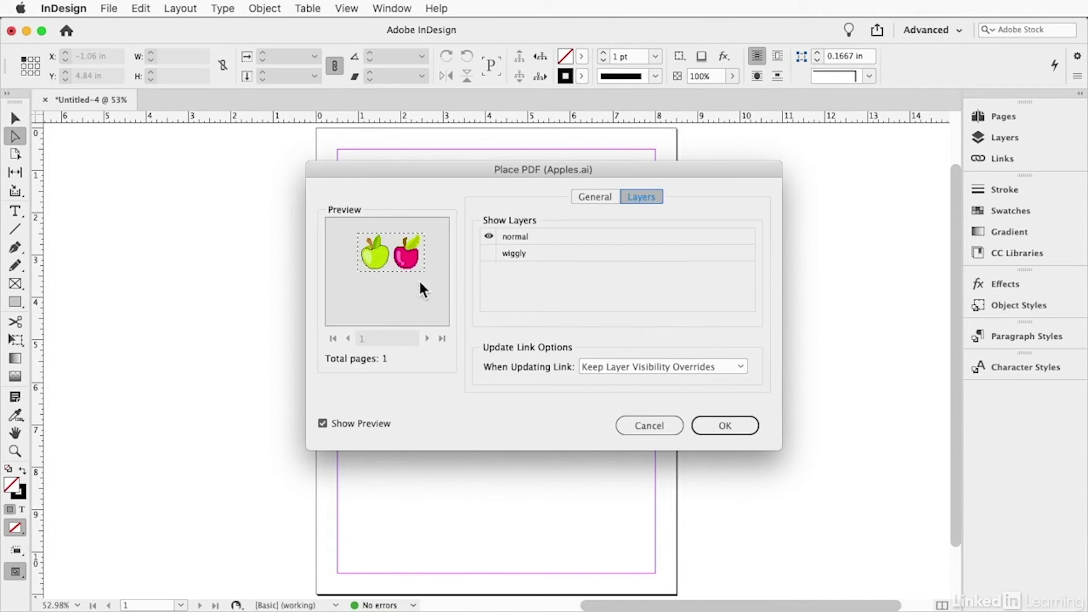
pyautogui.click(739, 425)
pyautogui.moveTo(386, 250); pyautogui.dragTo(627, 389)
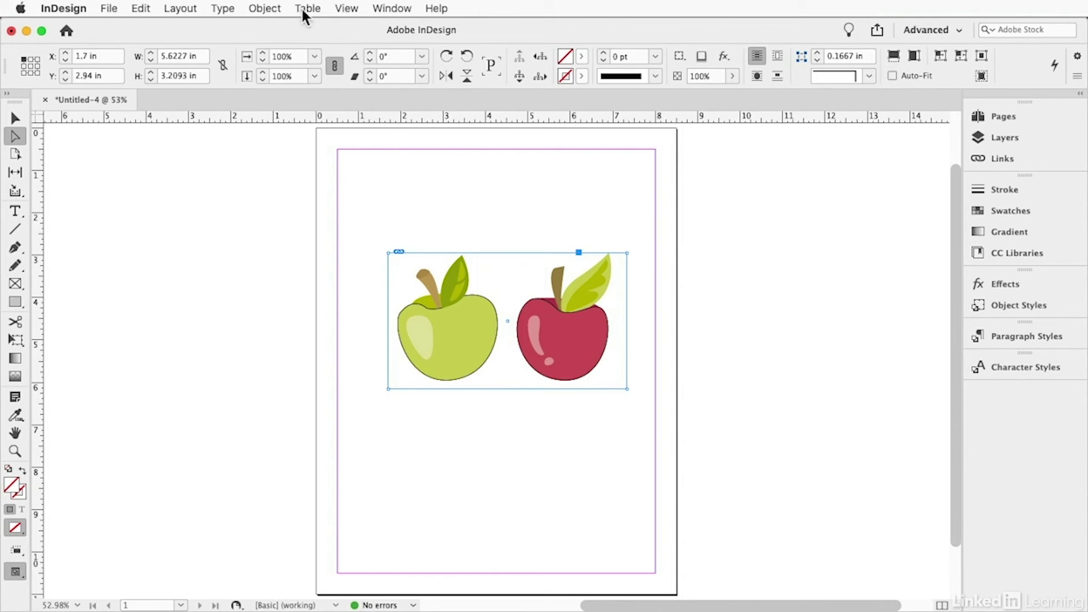
# Step: Turn the wiggly layer back on in the placed graphic's Object Layer Options
pyautogui.click(258, 8)
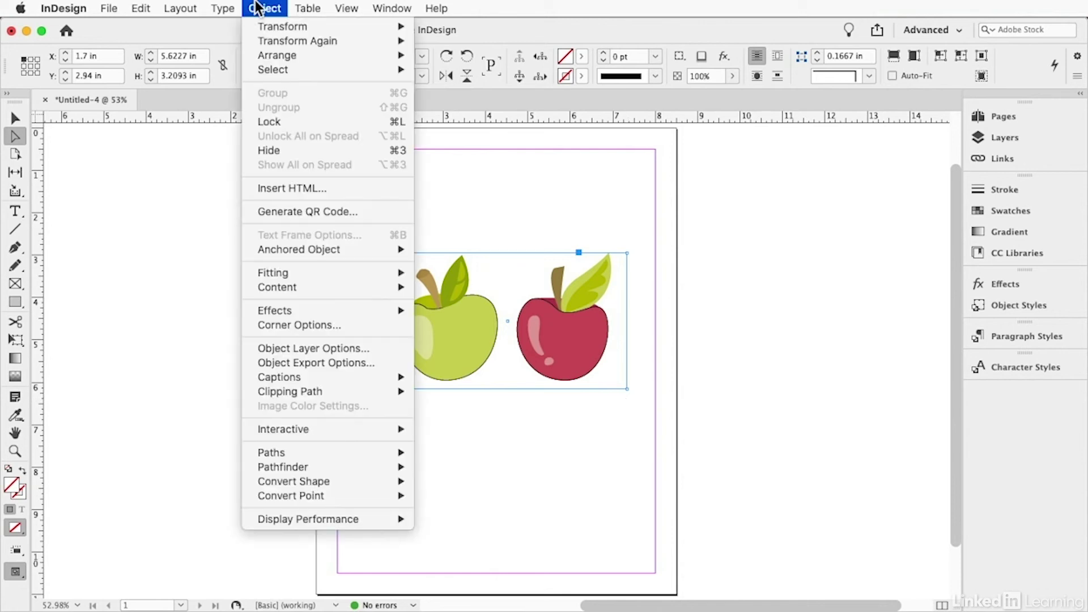
pyautogui.click(329, 347)
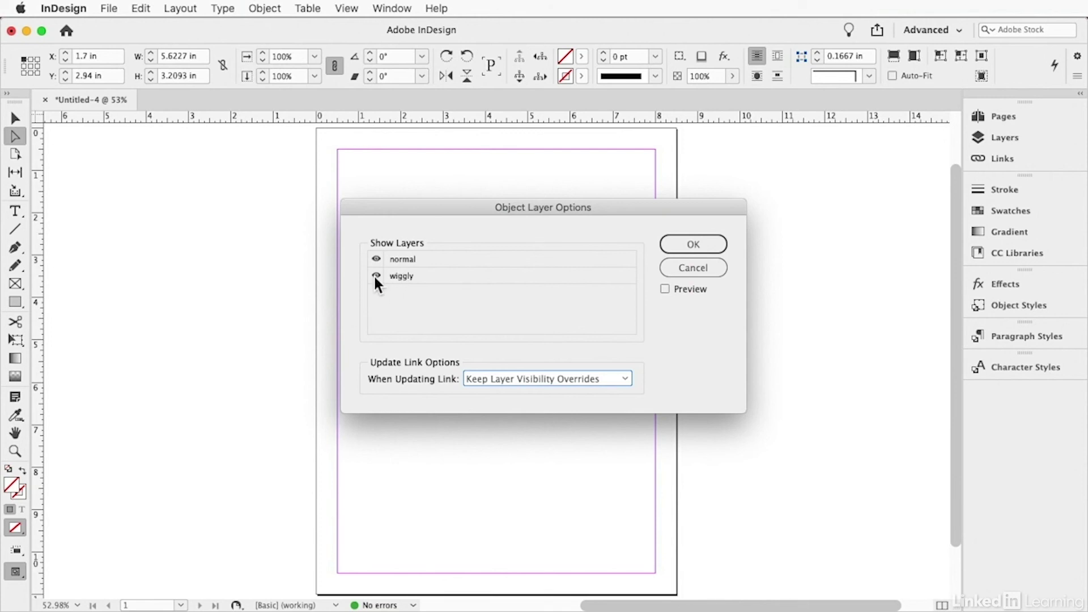
pyautogui.click(707, 247)
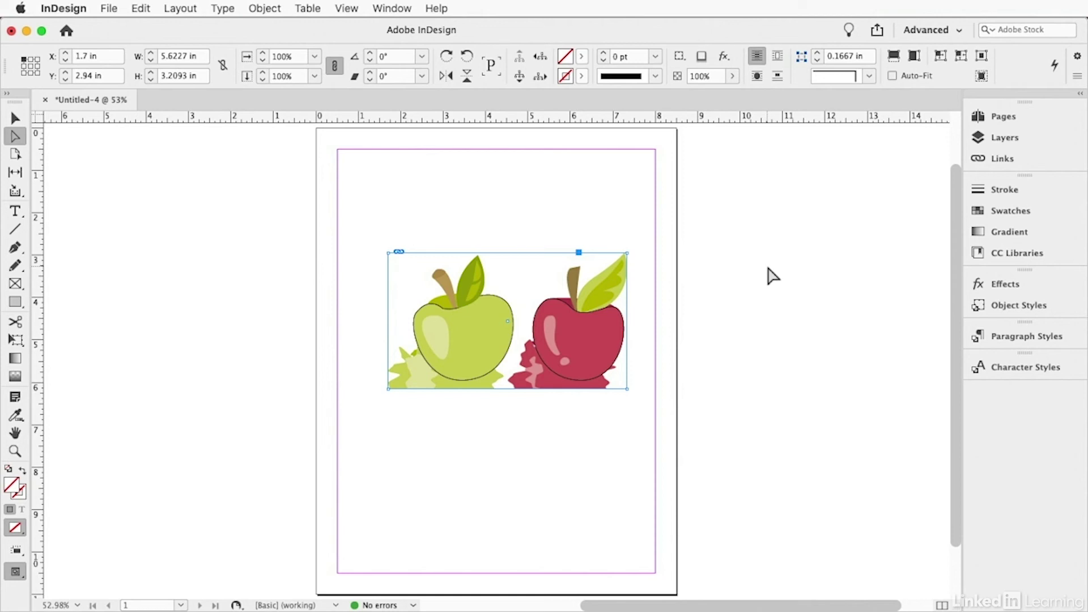
pyautogui.click(1004, 159)
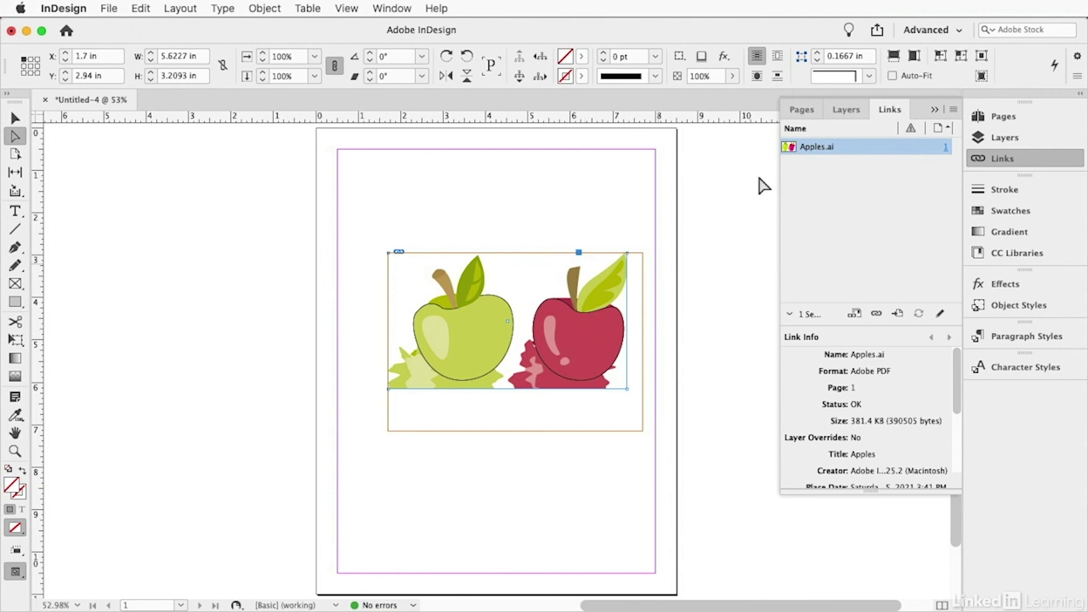
# Step: Use Edit Original on the Apples.ai link to open it in Illustrator
pyautogui.rightClick(822, 145)
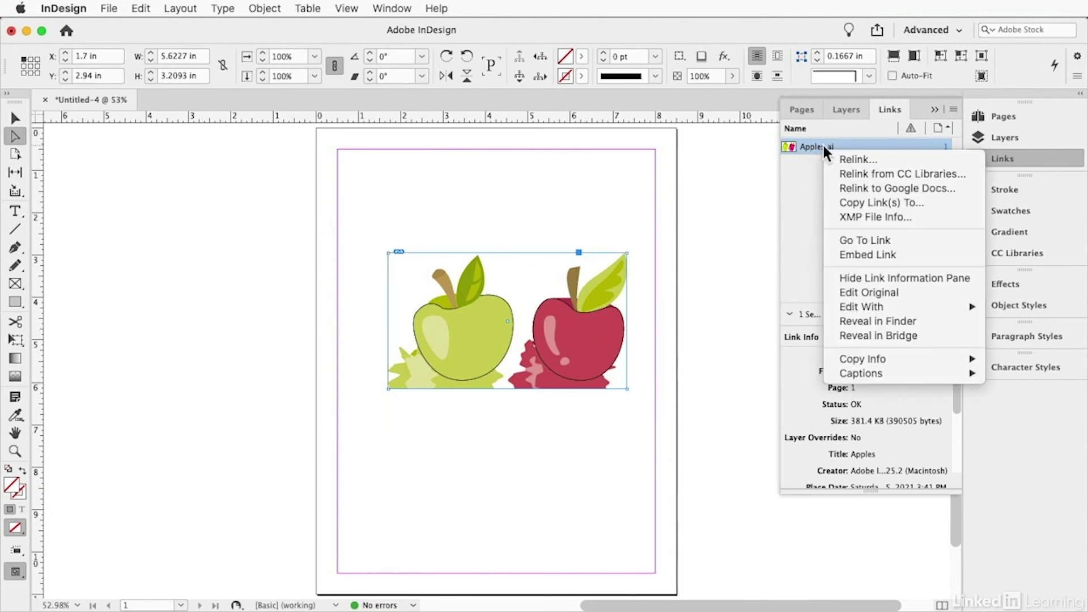
pyautogui.click(873, 291)
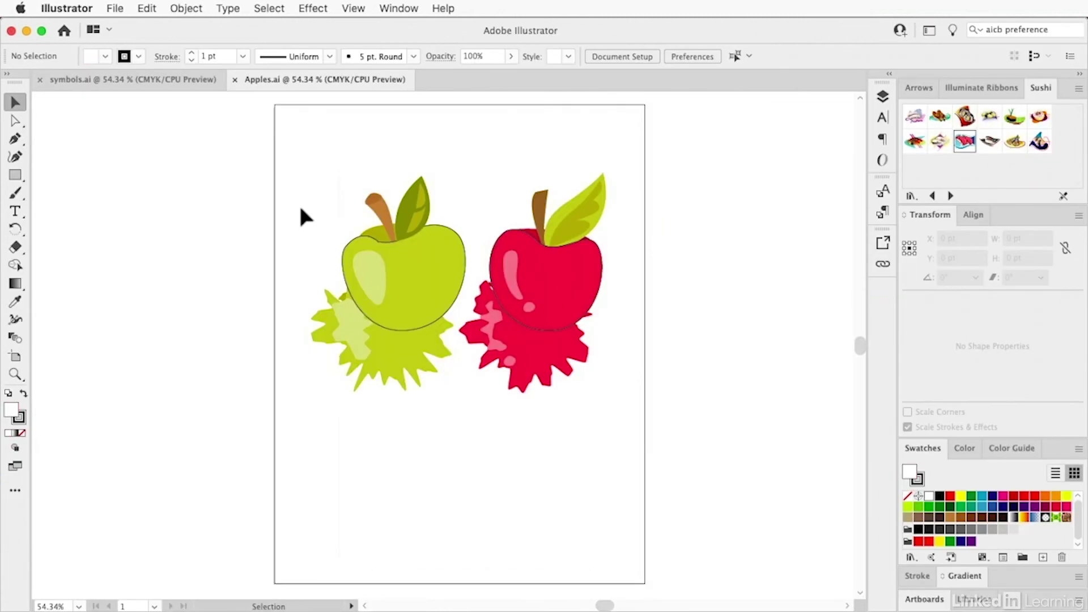
# Step: Delete the green apple's leaf with Direct Selection and save Apples.ai
pyautogui.click(430, 266)
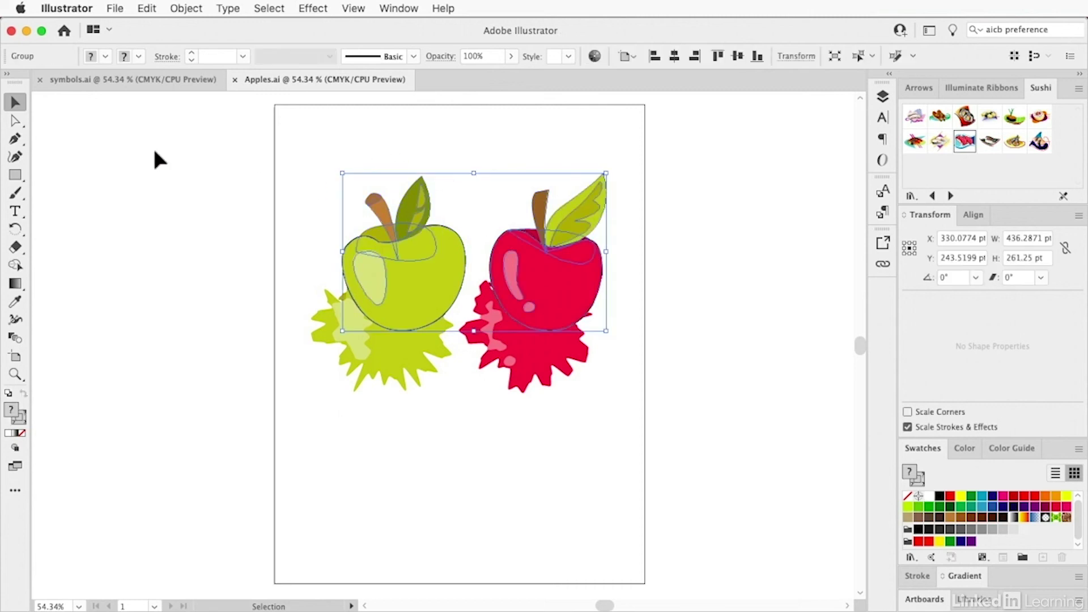
pyautogui.click(16, 121)
pyautogui.click(371, 149)
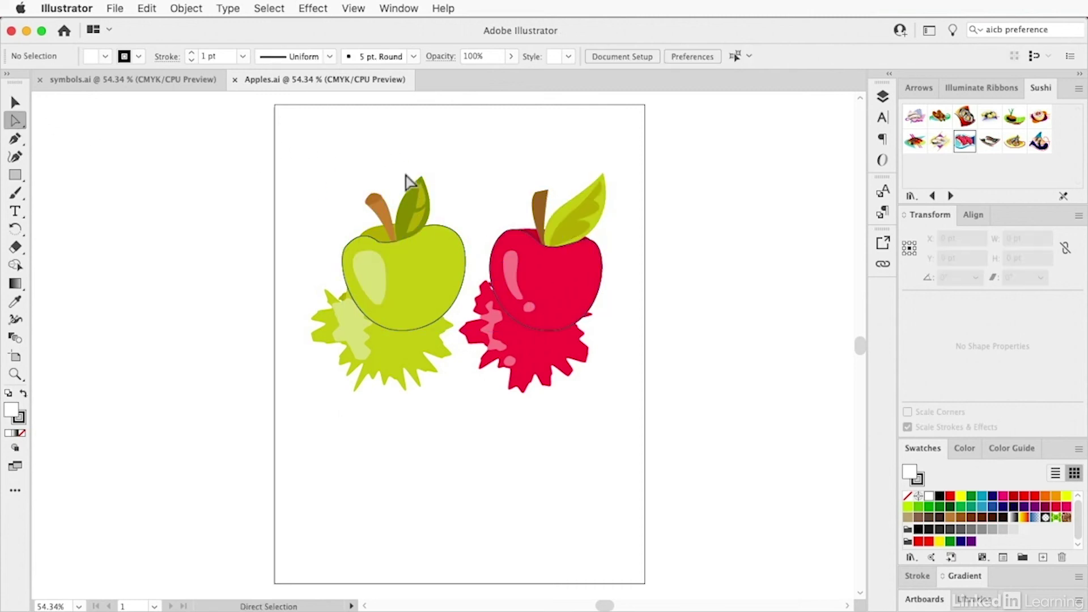
pyautogui.click(430, 213)
pyautogui.press('Delete')
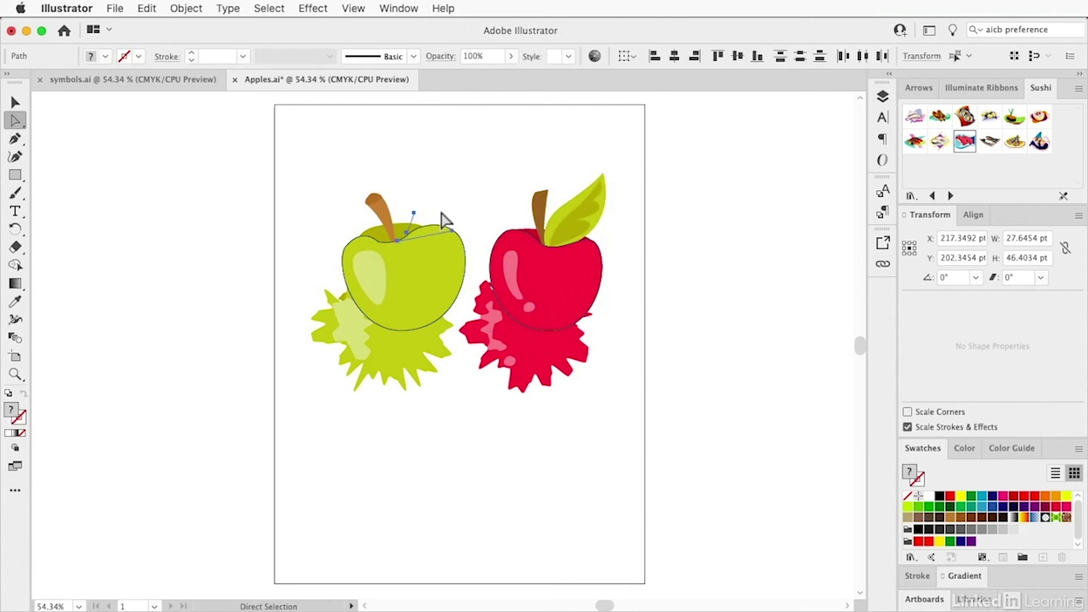
pyautogui.press('super+s')
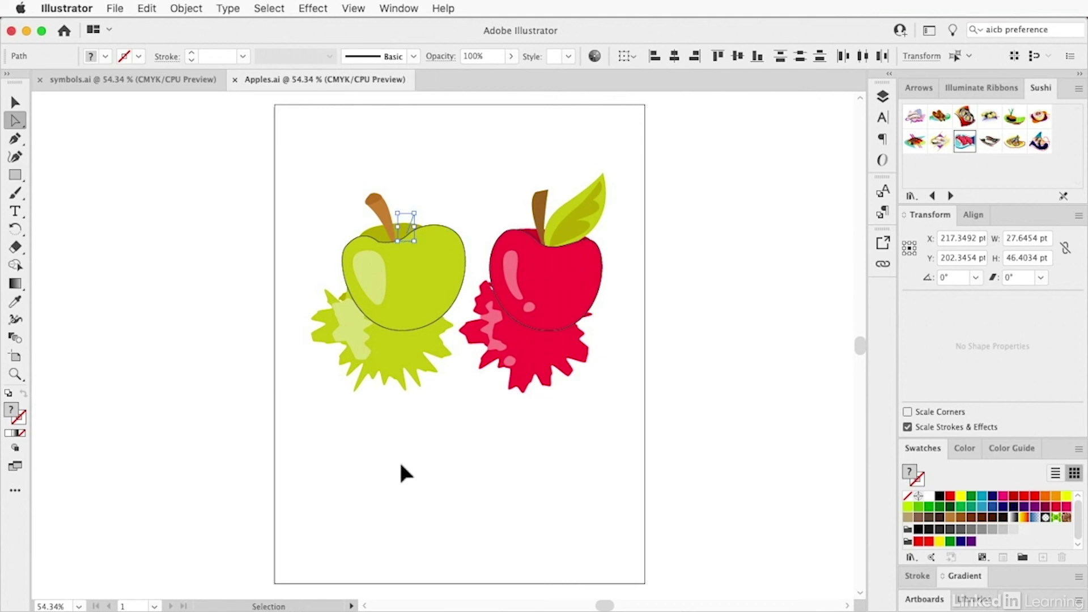
# Step: Back in InDesign, view the updated leafless apple graphic in Preview mode
pyautogui.press('super+Tab')
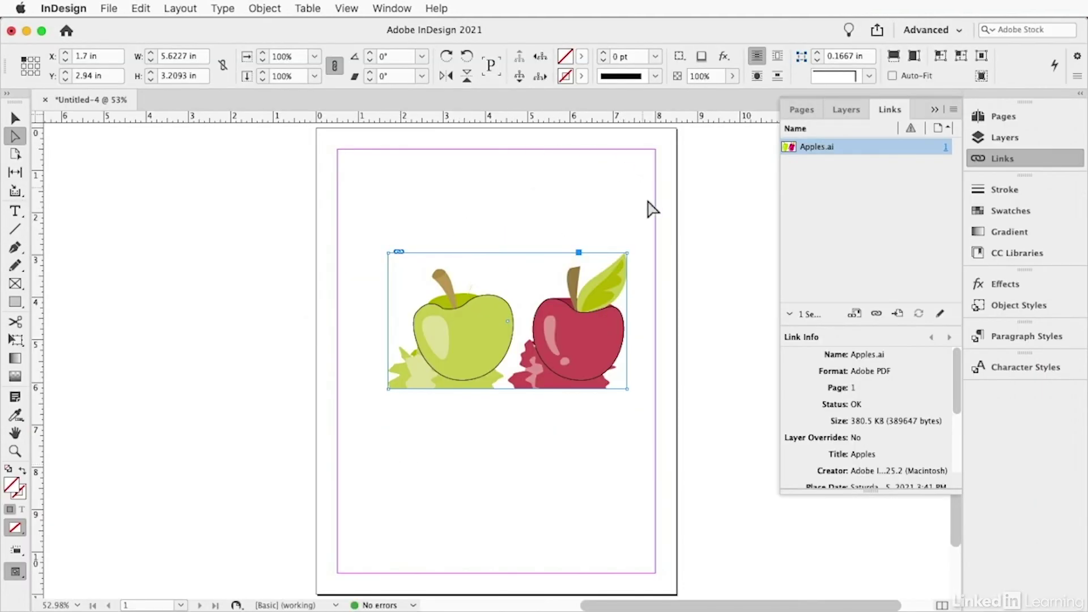
pyautogui.click(690, 261)
pyautogui.press('w')
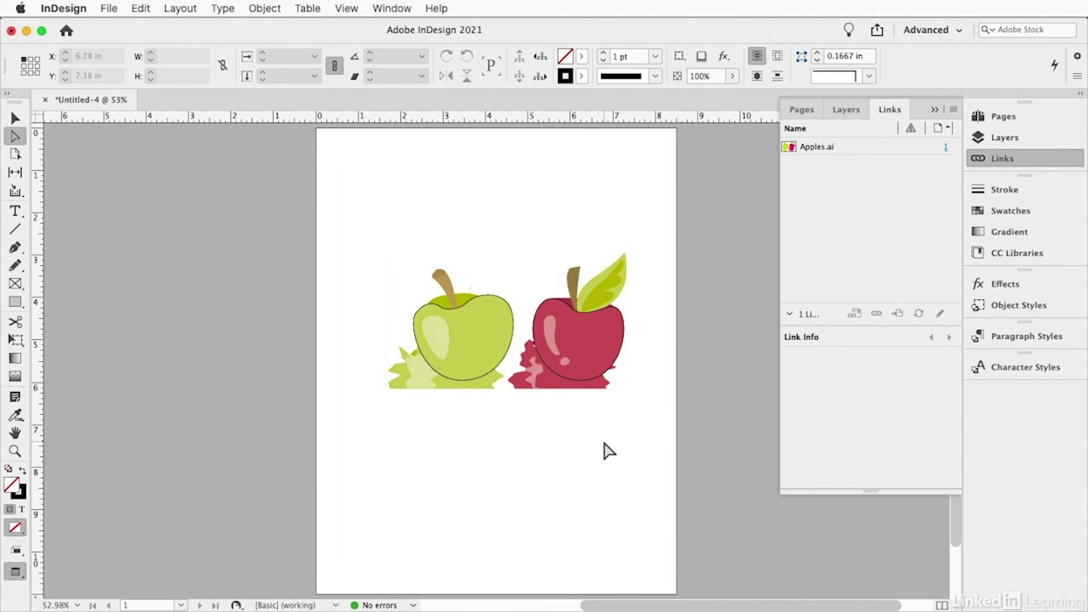